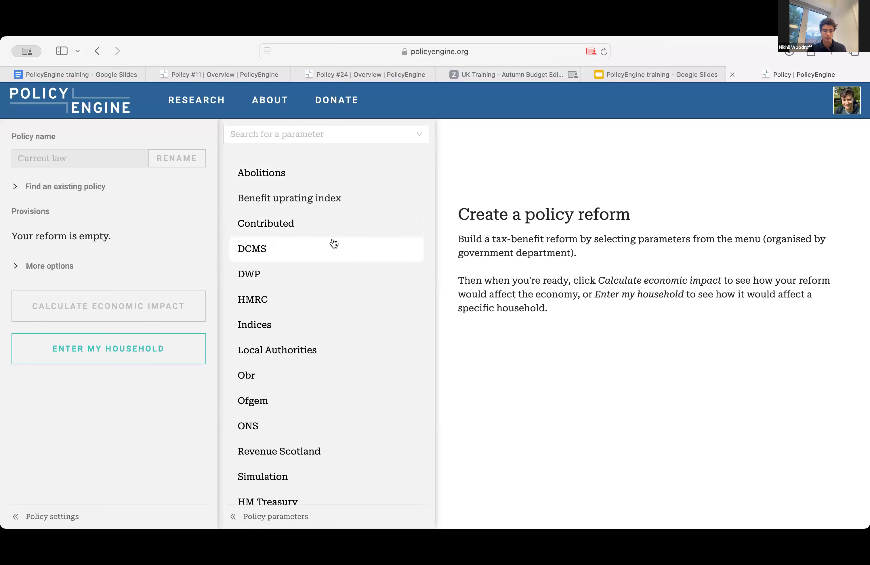
# - Browse the HMRC parameters and view the Capital Gains Tax basic rate
pyautogui.click(309, 286)
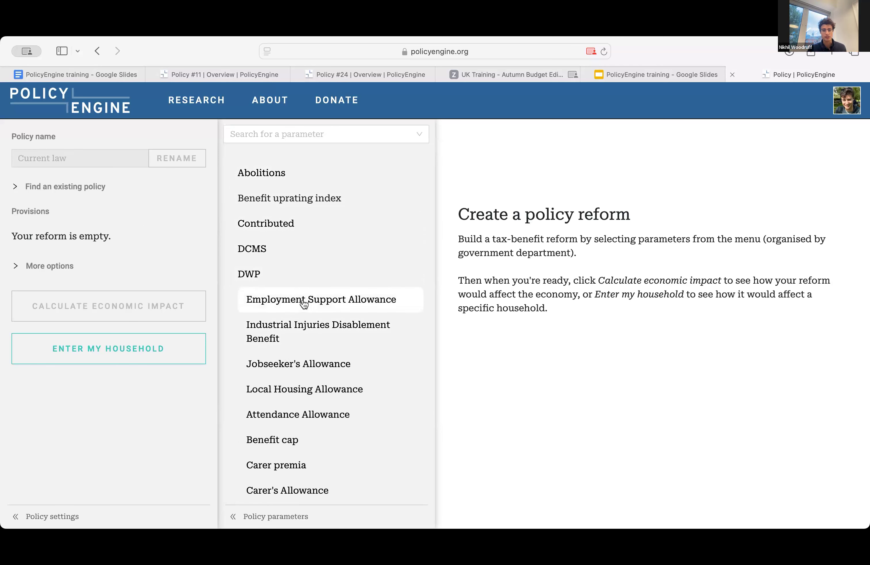
pyautogui.click(302, 279)
pyautogui.click(301, 300)
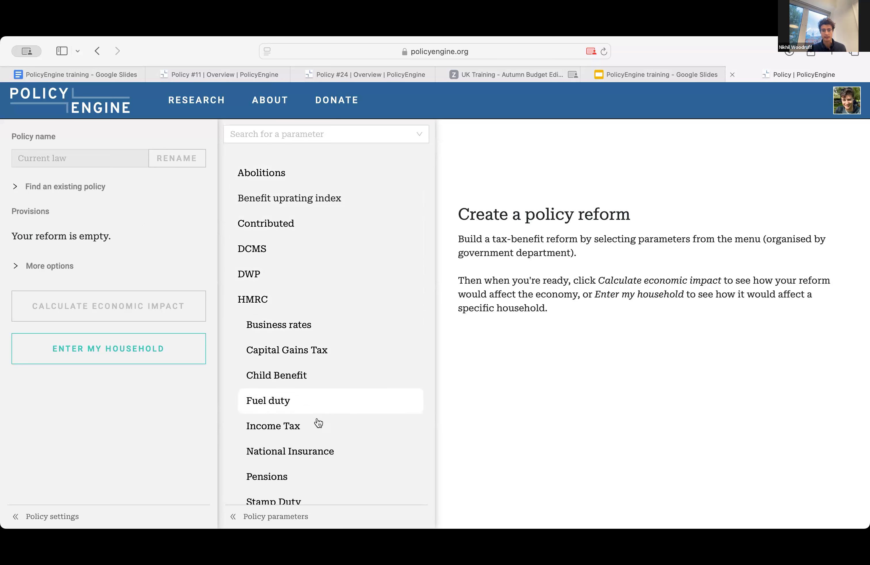
pyautogui.click(329, 359)
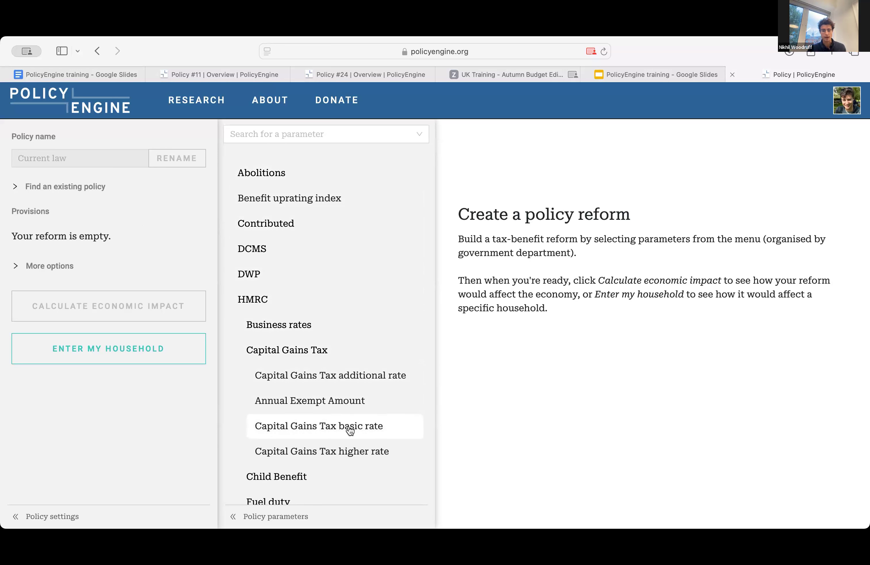
pyautogui.click(326, 429)
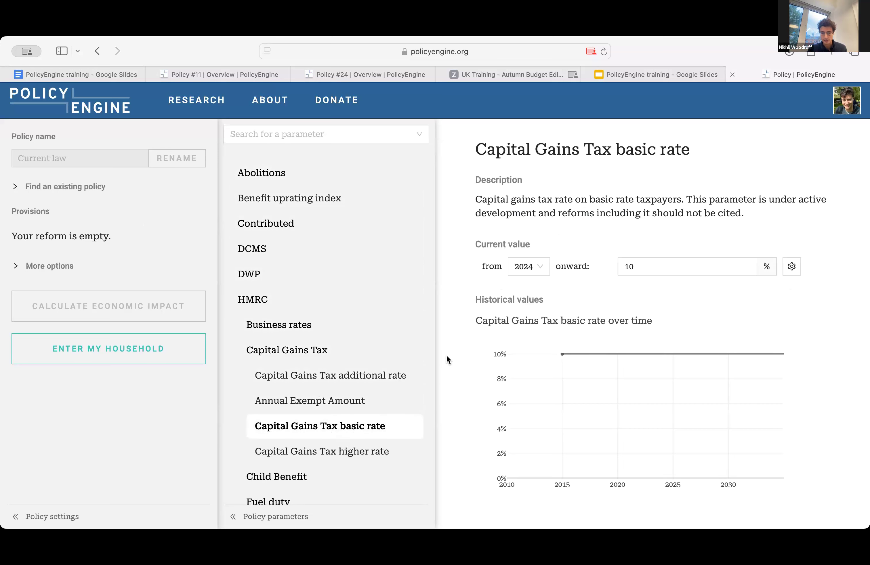
pyautogui.click(303, 311)
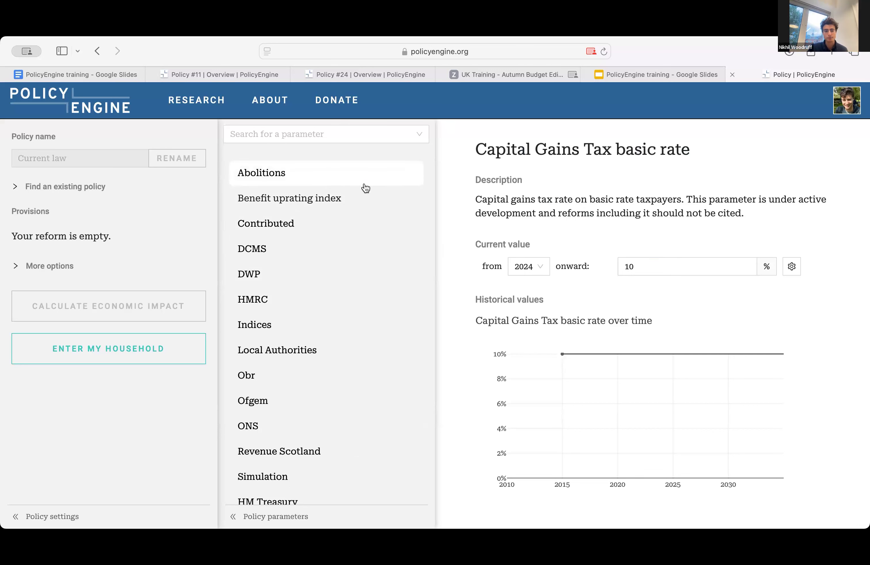
# - Search the parameters for "employ" and open the NI Employer rate parameter
pyautogui.click(316, 134)
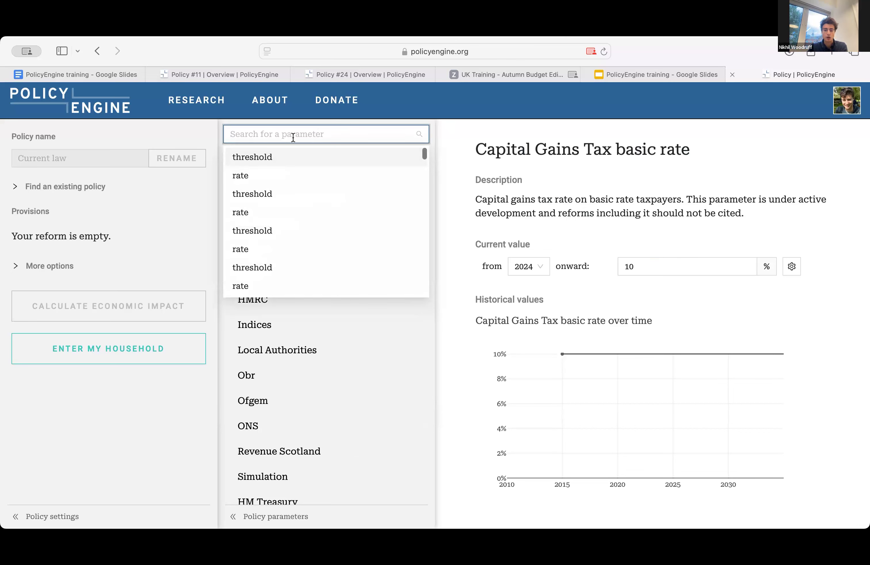
pyautogui.write('employ')
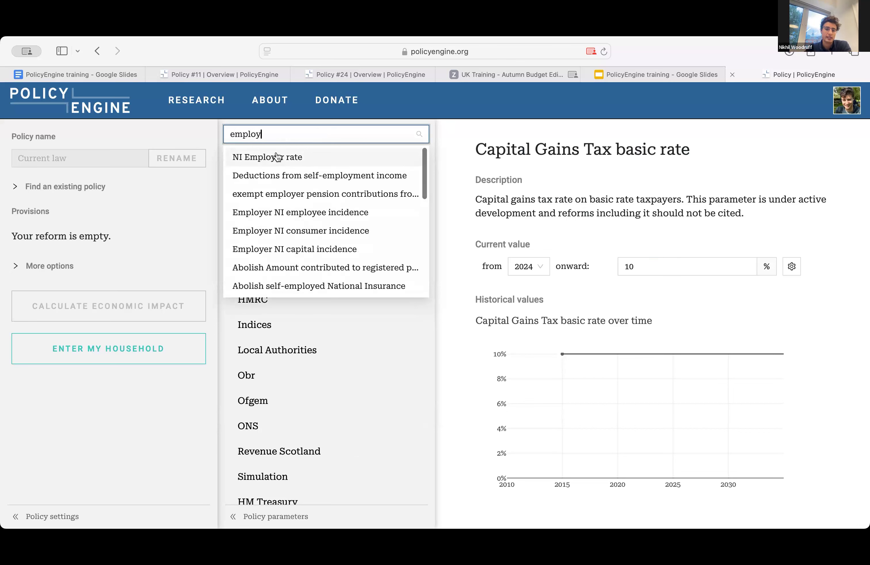
pyautogui.click(337, 159)
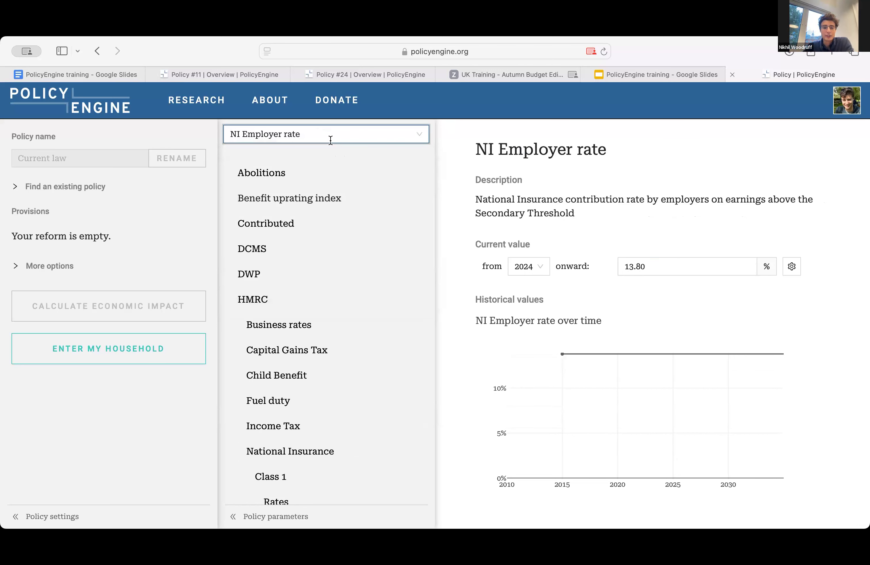
pyautogui.moveTo(475, 153); pyautogui.dragTo(667, 149)
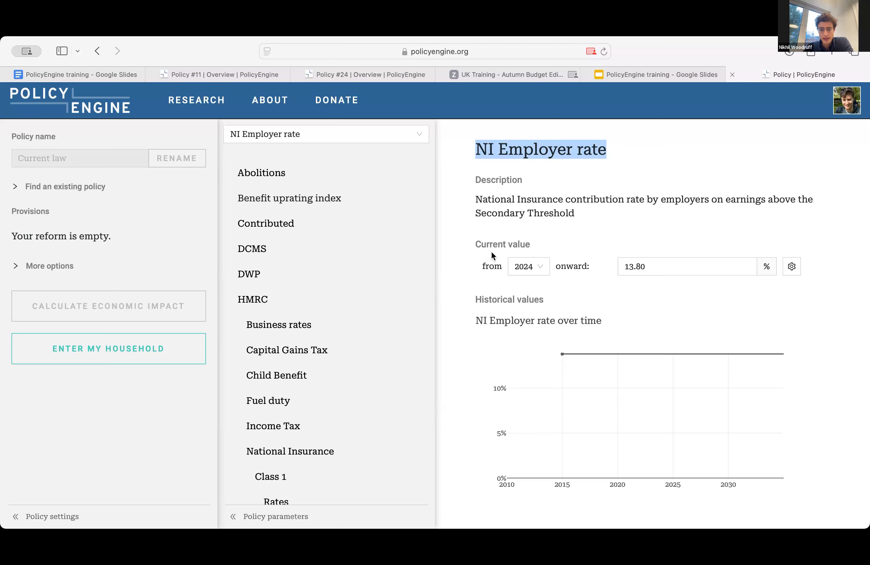
# - Set the NI Employer rate to 14.8% from 2025 onward
pyautogui.moveTo(550, 353)
pyautogui.click(532, 269)
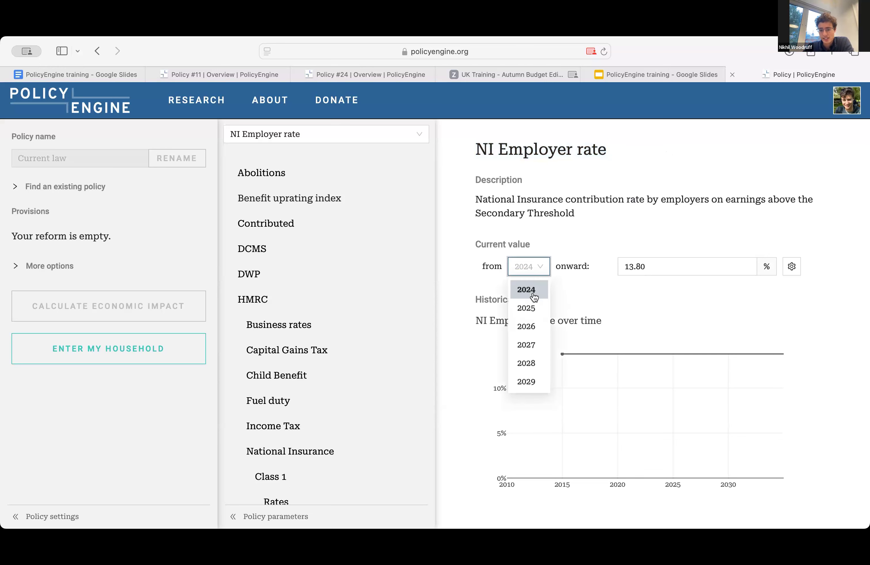
pyautogui.click(531, 308)
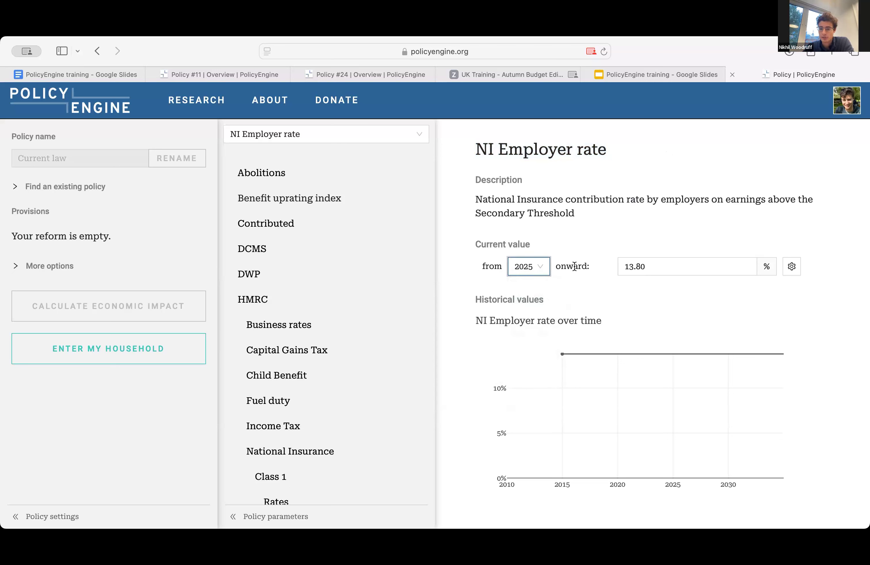
pyautogui.click(664, 267)
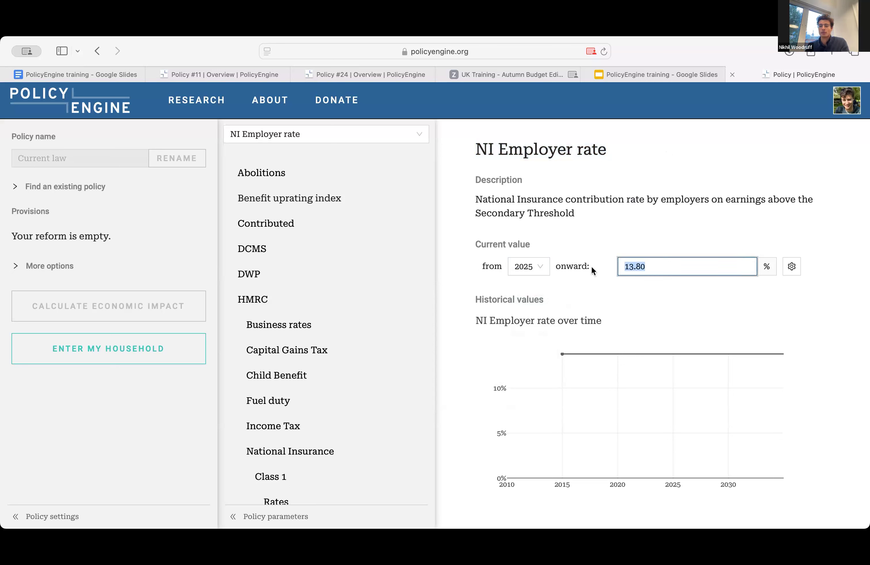
pyautogui.write('14.8')
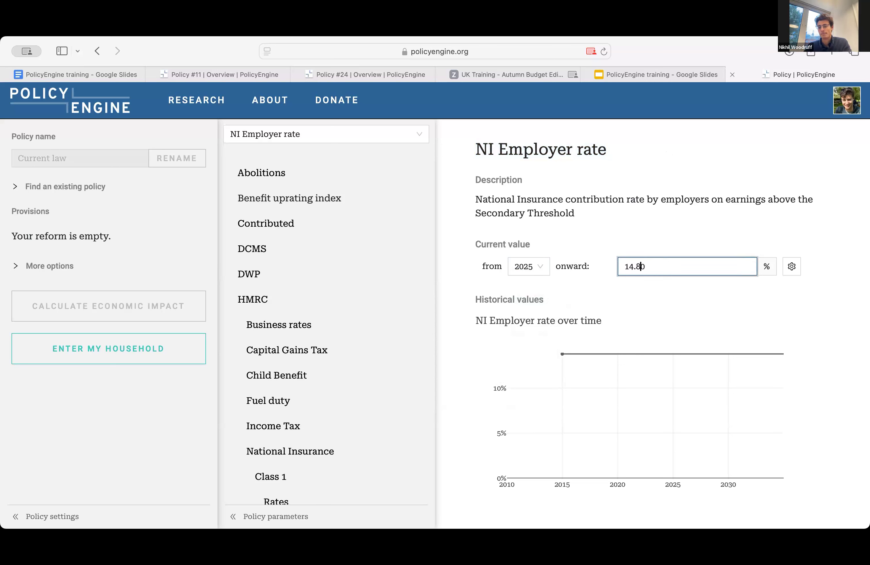
pyautogui.click(650, 219)
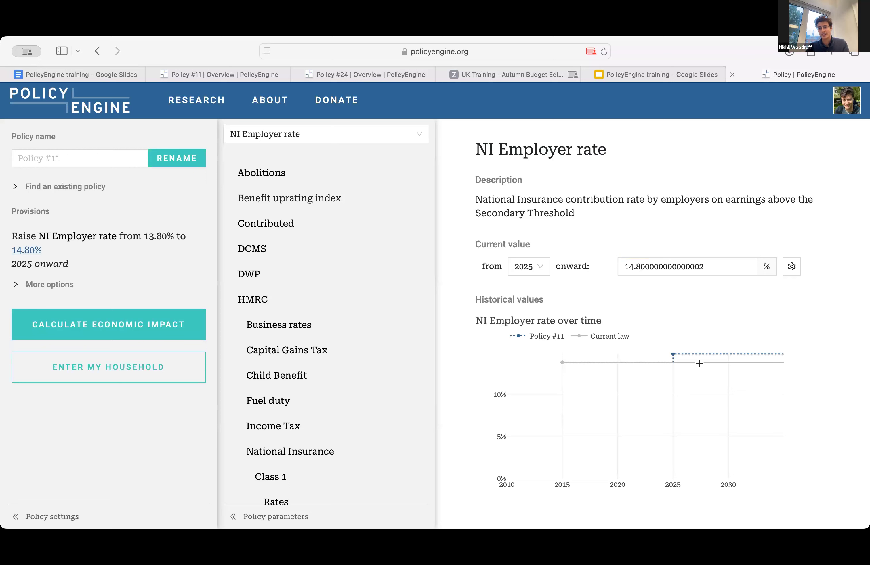
pyautogui.moveTo(677, 359)
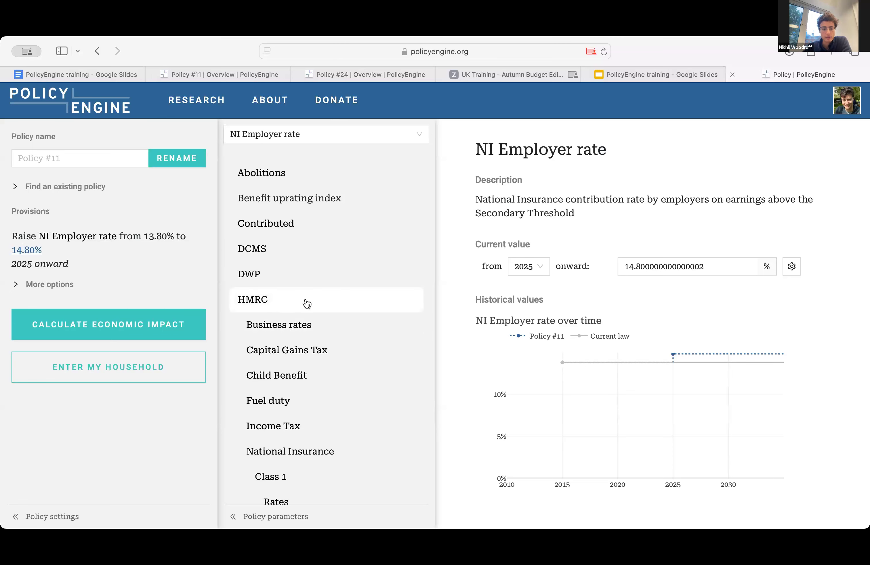
# - Search the parameters for "employee", open Employer NI employee incidence, and examine its description
pyautogui.click(306, 303)
pyautogui.scroll(-2, 306, 303)
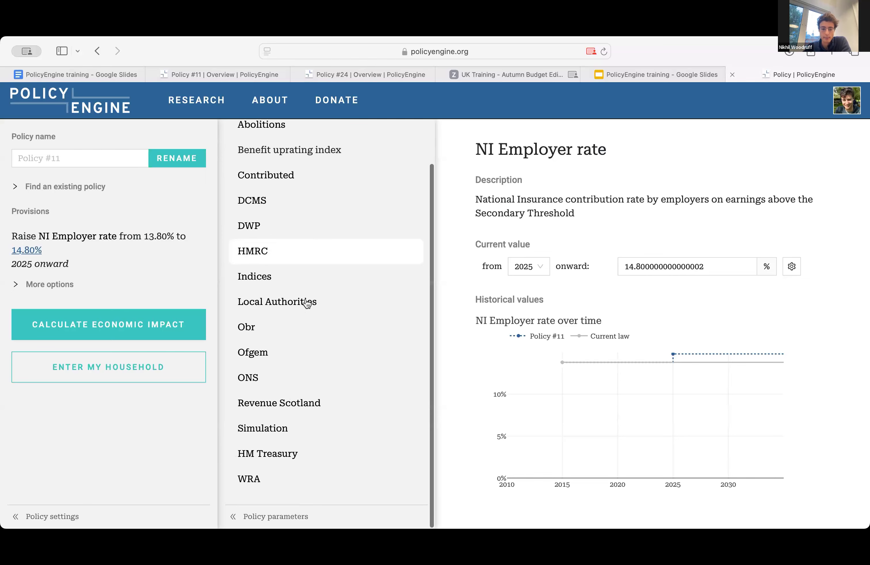
pyautogui.scroll(2, 306, 266)
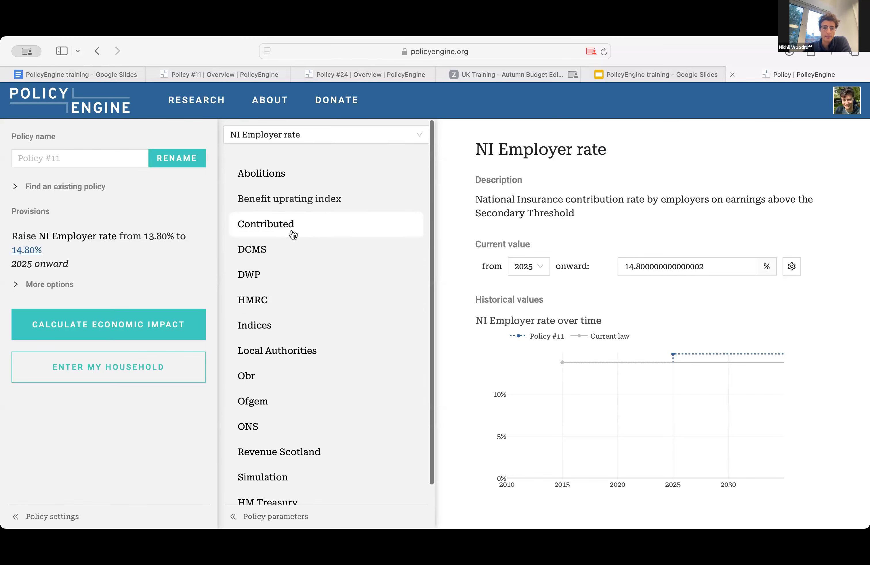
pyautogui.click(325, 135)
pyautogui.write('ni')
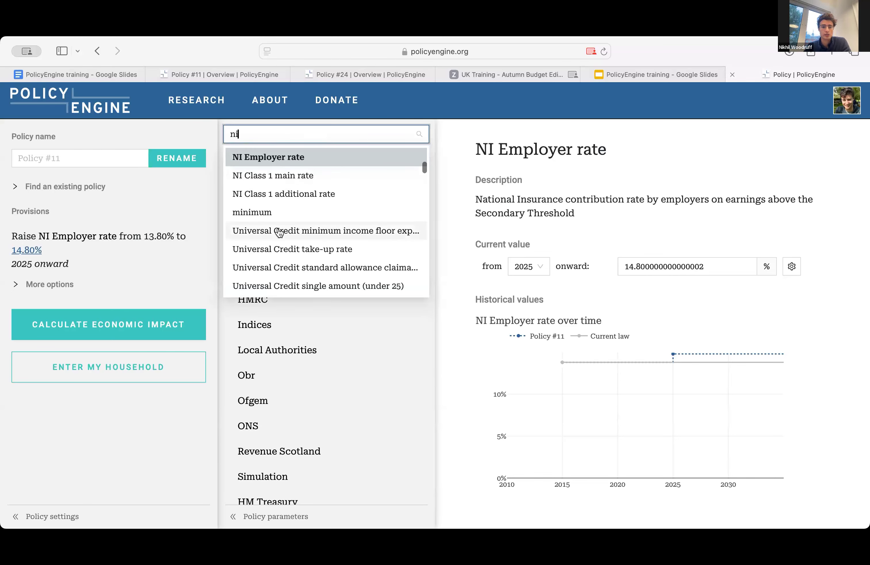
pyautogui.press('BackSpace')
pyautogui.press('BackSpace')
pyautogui.write('employee in')
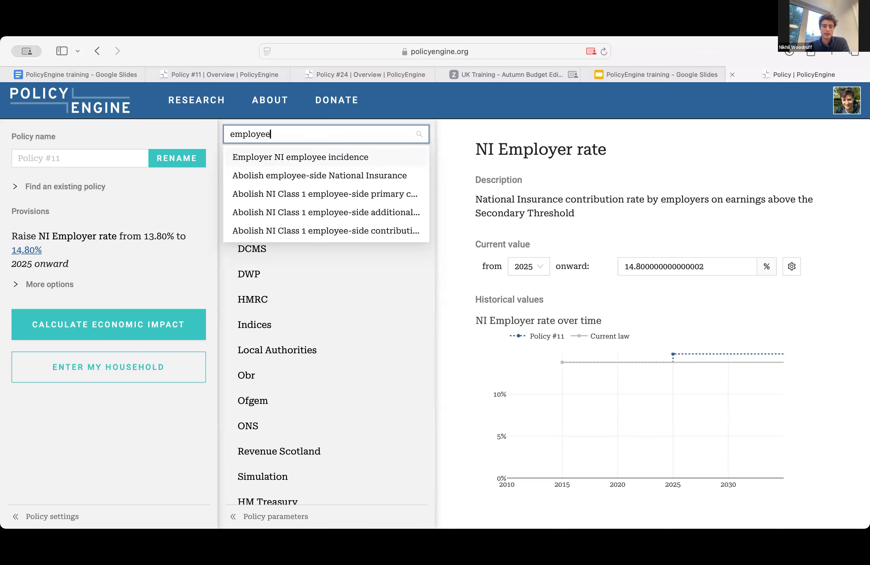
pyautogui.click(335, 164)
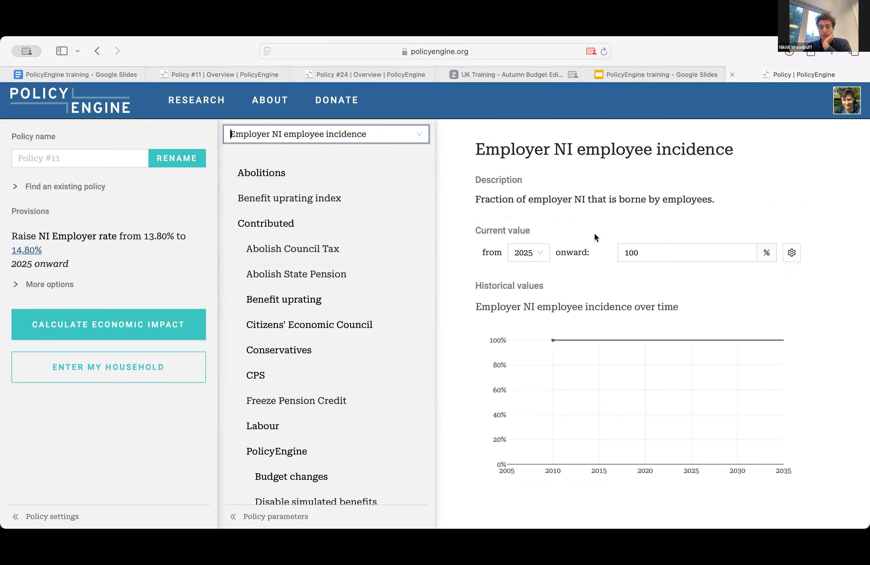
pyautogui.moveTo(476, 201); pyautogui.dragTo(718, 200)
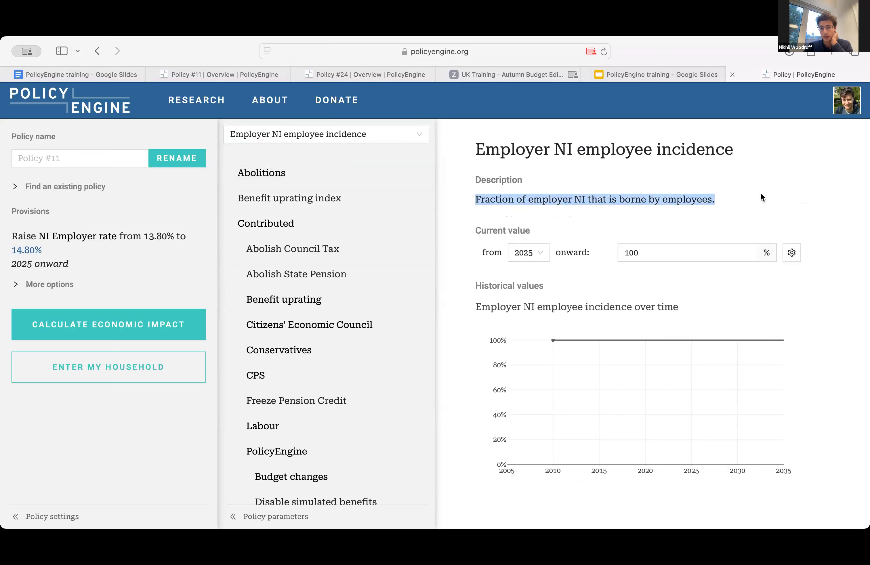
pyautogui.click(754, 197)
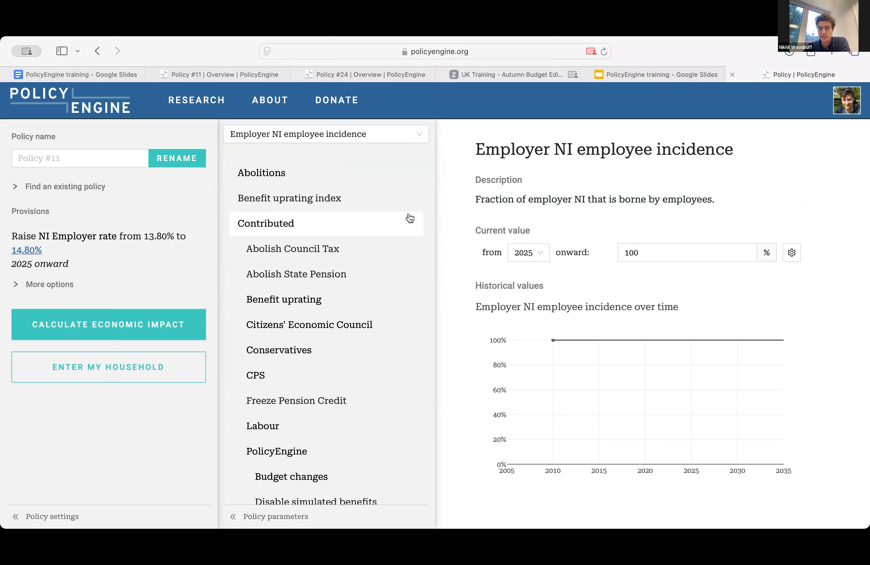
# - Show the additional policy options, review the geography setting, and set the analysis year to 2025
pyautogui.click(29, 288)
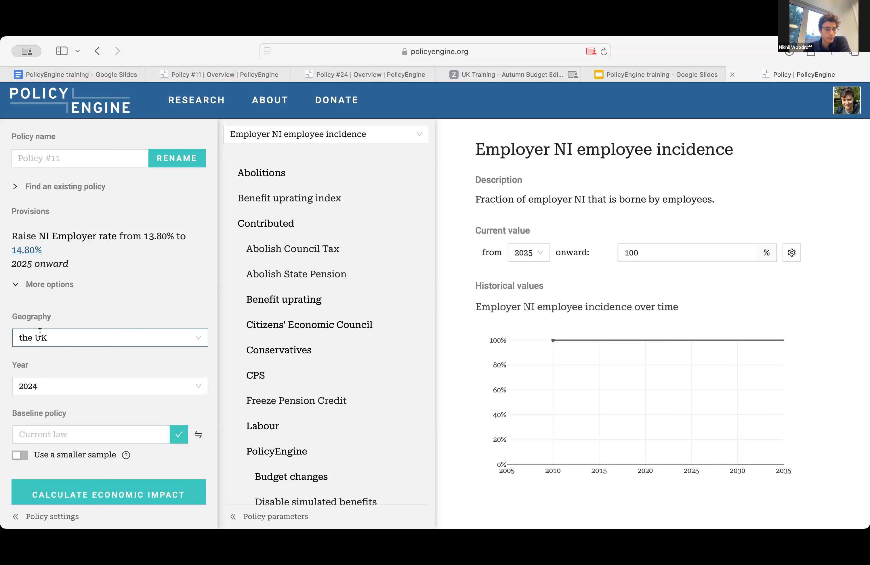
pyautogui.moveTo(11, 319); pyautogui.dragTo(70, 317)
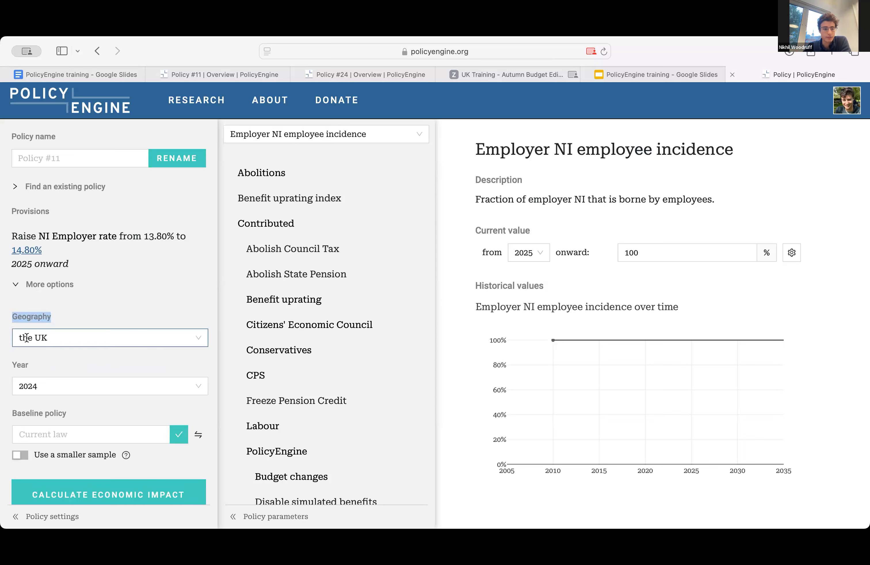
pyautogui.click(77, 338)
pyautogui.click(96, 316)
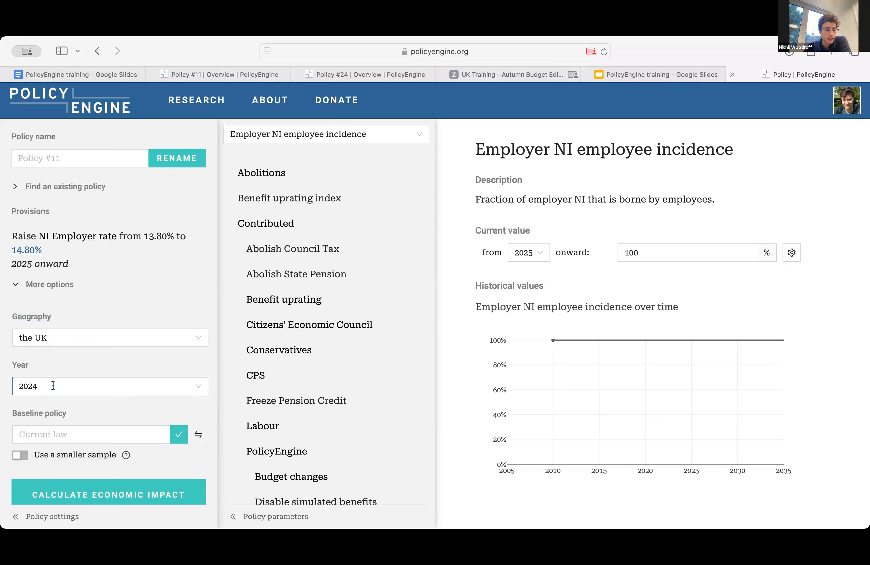
pyautogui.click(55, 386)
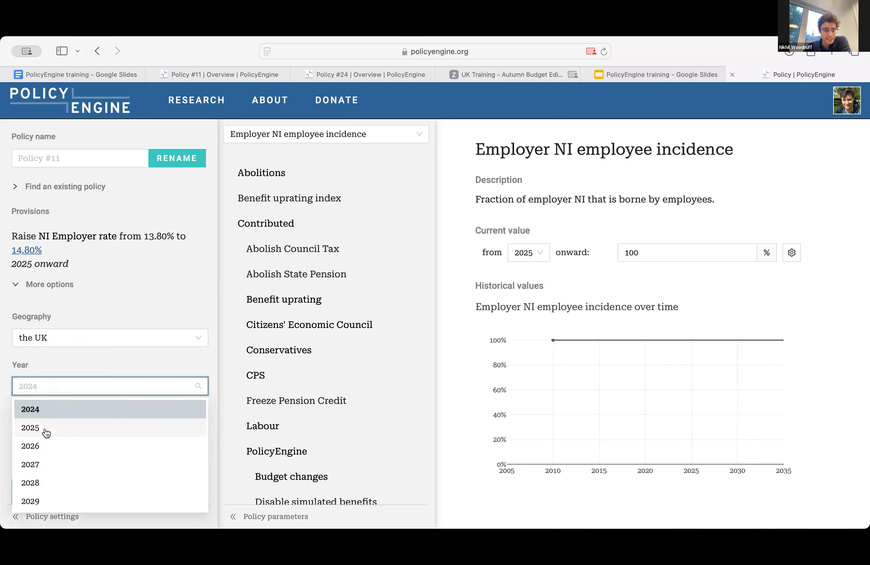
pyautogui.click(51, 428)
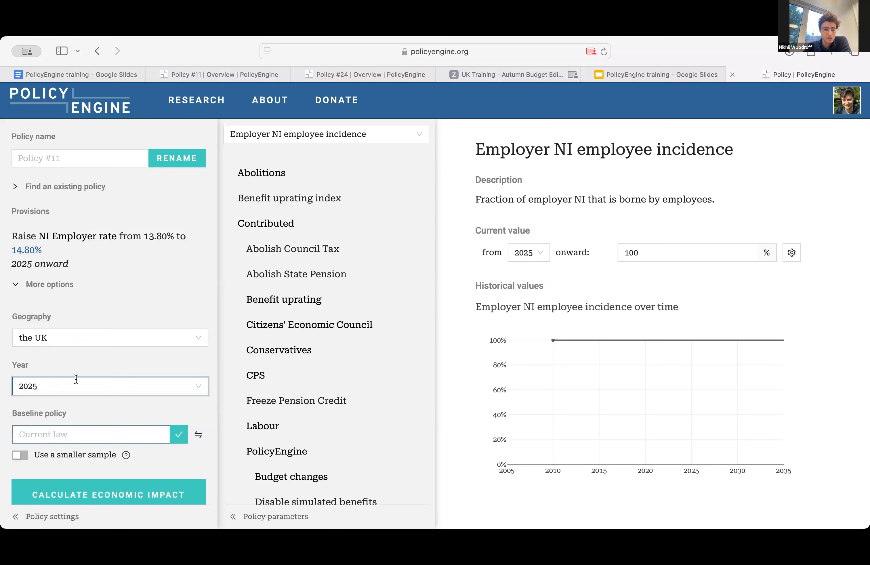
pyautogui.click(83, 364)
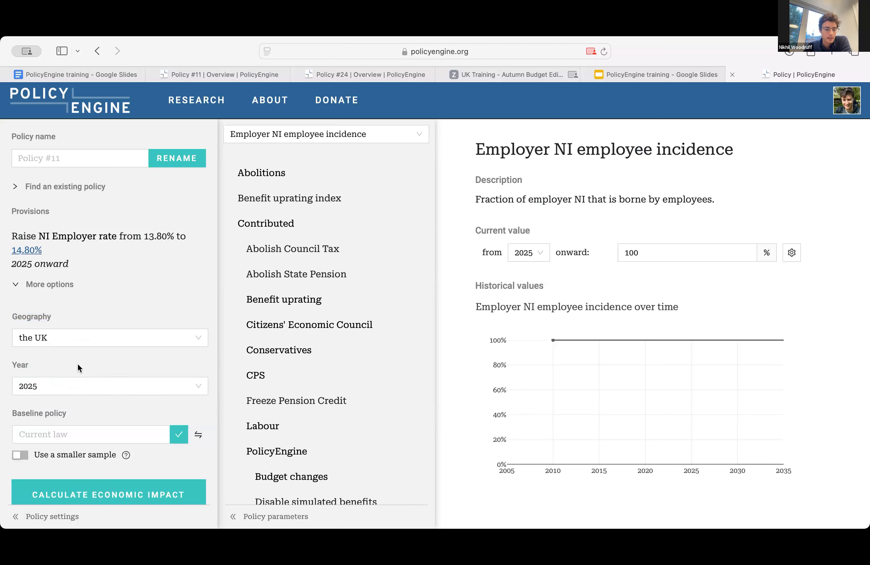
# - Review the baseline policy setting and calculate the economic impact of the NI Employer rate reform
pyautogui.moveTo(11, 415); pyautogui.dragTo(99, 413)
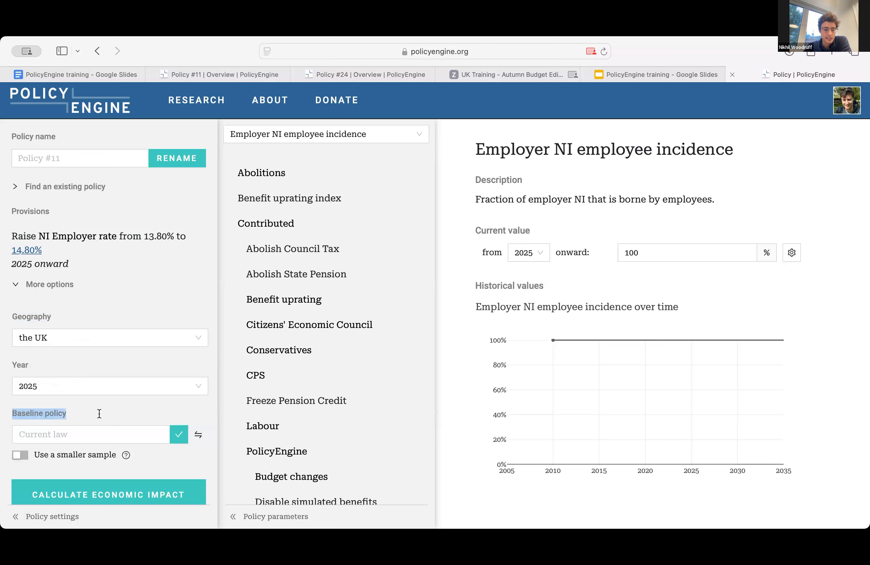
pyautogui.click(121, 414)
pyautogui.click(43, 431)
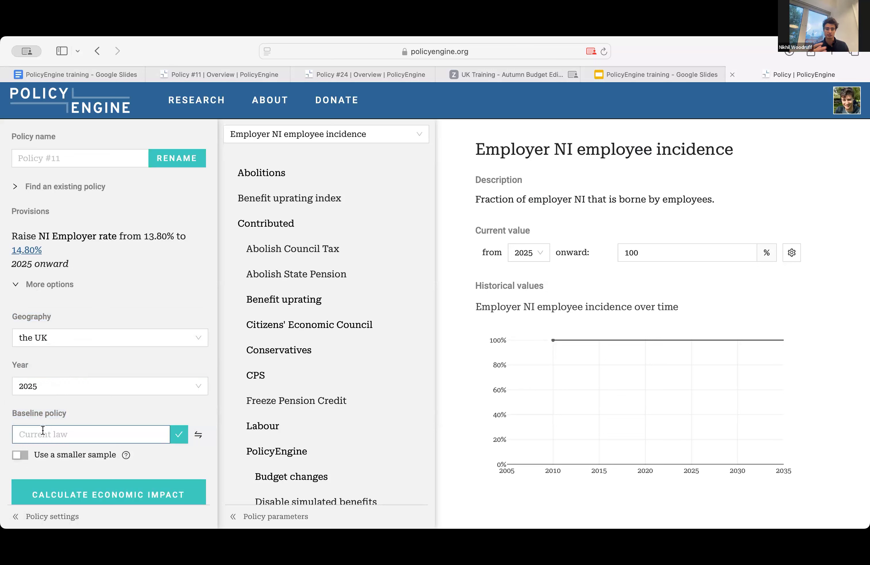
pyautogui.click(32, 414)
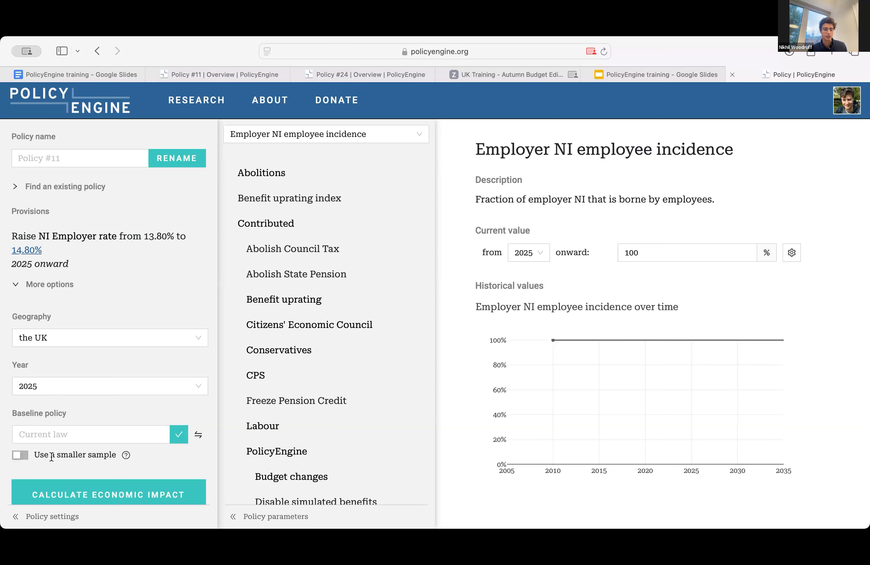
pyautogui.scroll(-3, 59, 477)
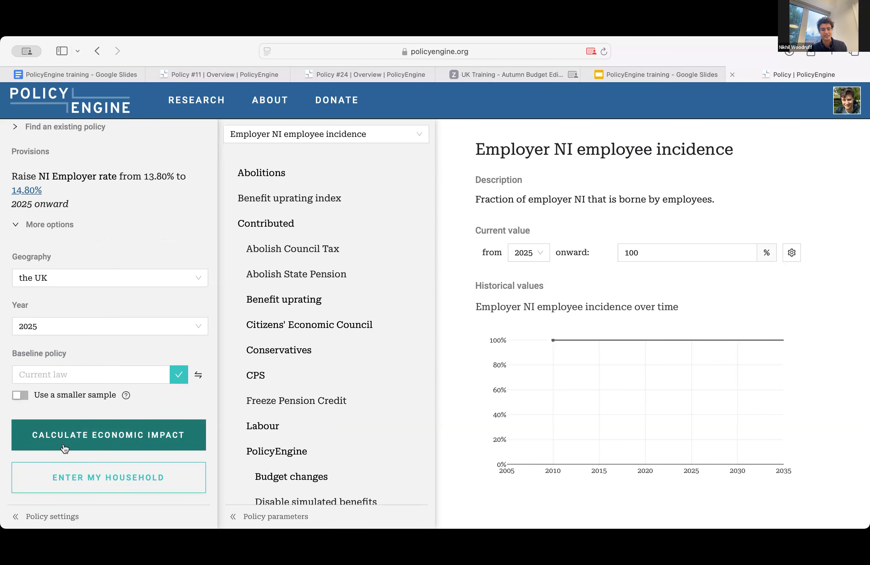
pyautogui.click(32, 230)
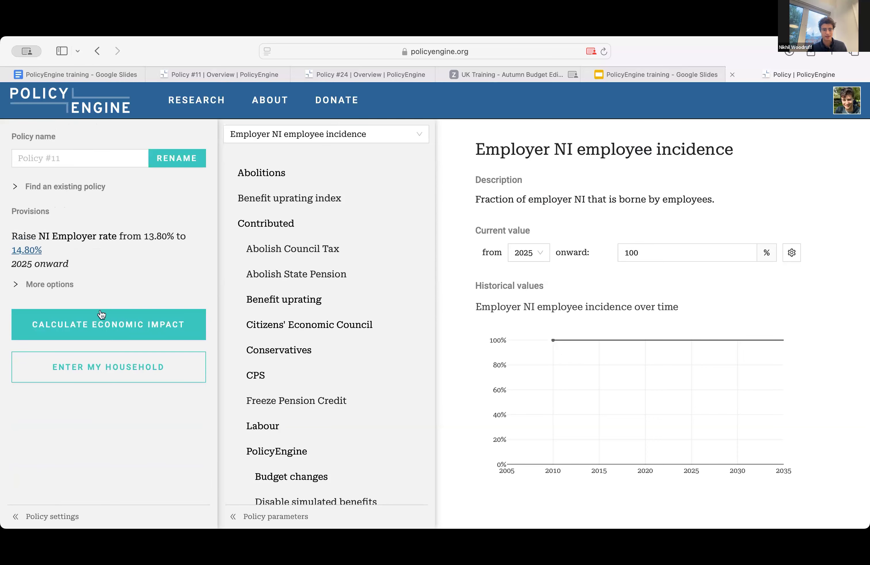
pyautogui.click(98, 328)
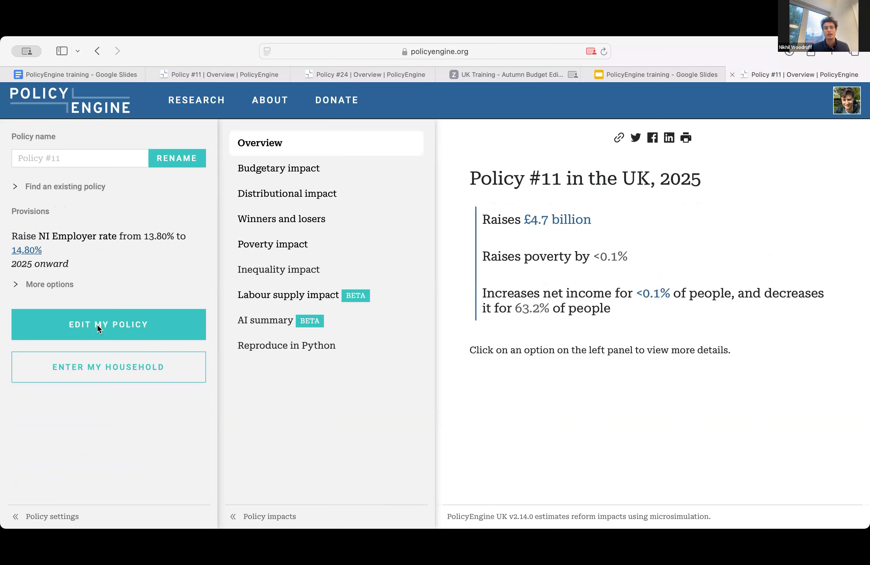